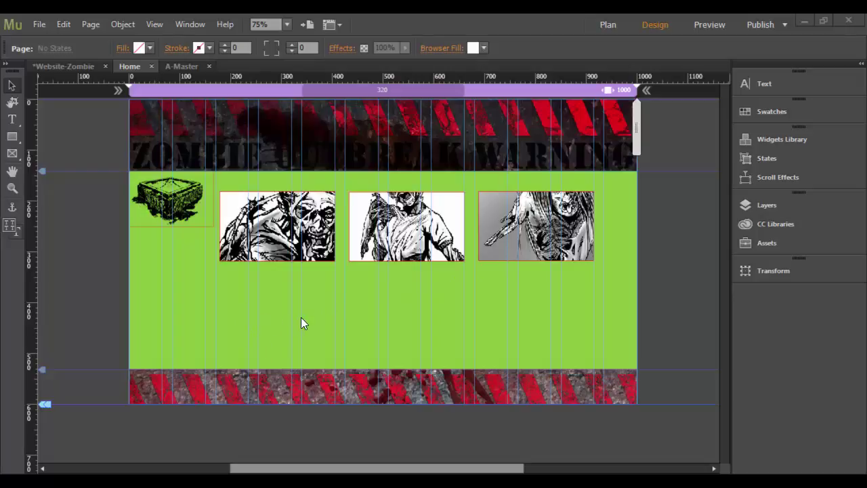
- Draw a trial horizontal text frame below the three zombie images
{"action": "left_click", "coordinate": [11, 122]}
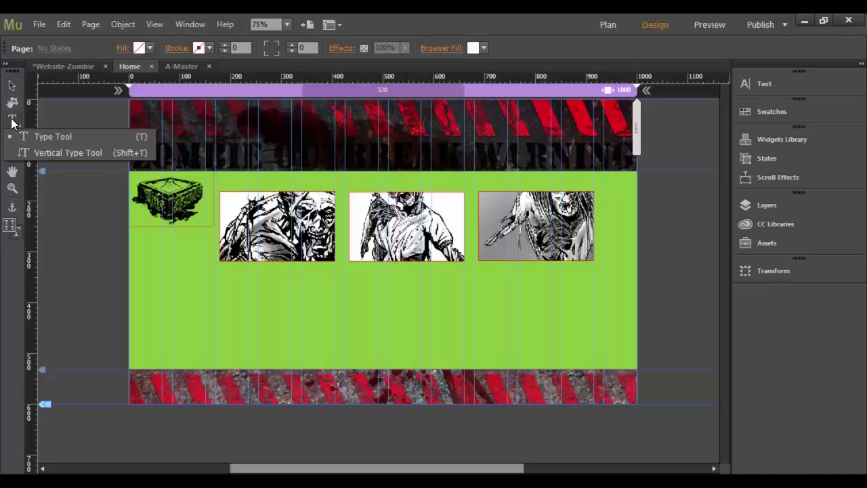
{"action": "left_click", "coordinate": [63, 137]}
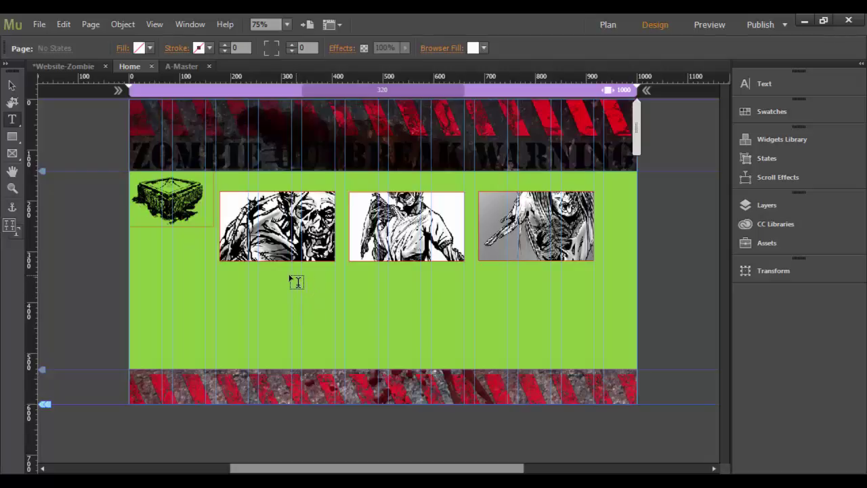
{"action": "left_click_drag", "start_coordinate": [256, 276], "coordinate": [539, 347]}
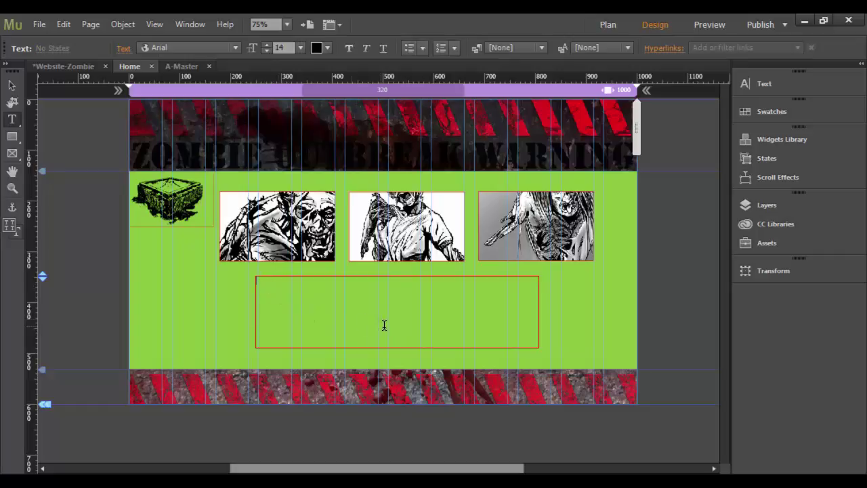
- Delete the trial text frame and return to the Type tool
{"action": "left_click", "coordinate": [11, 85]}
{"action": "left_click", "coordinate": [282, 274]}
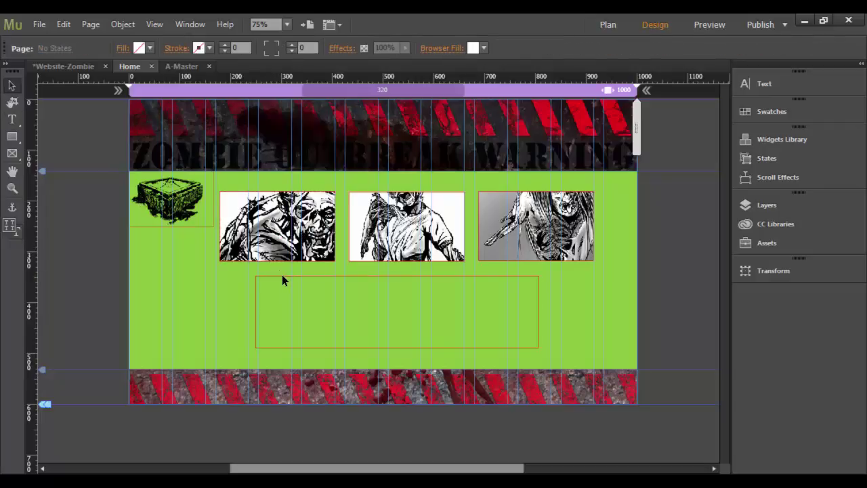
{"action": "left_click", "coordinate": [281, 276]}
{"action": "key", "text": "Delete"}
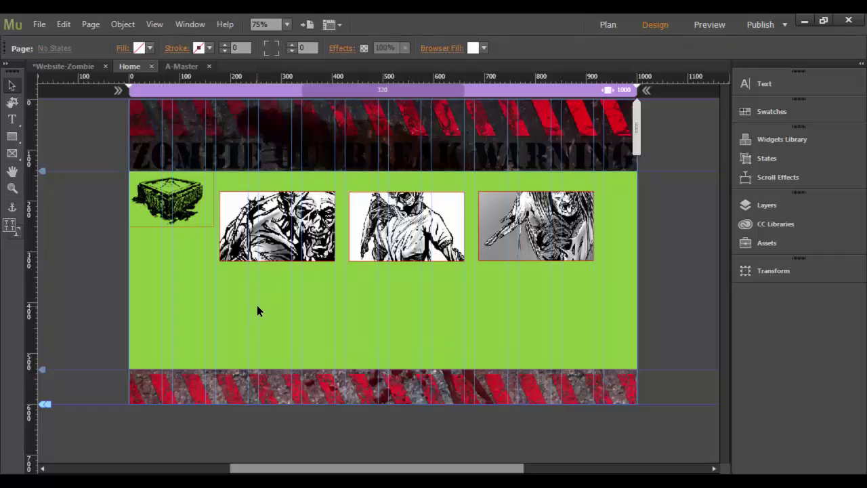
{"action": "key", "text": "t"}
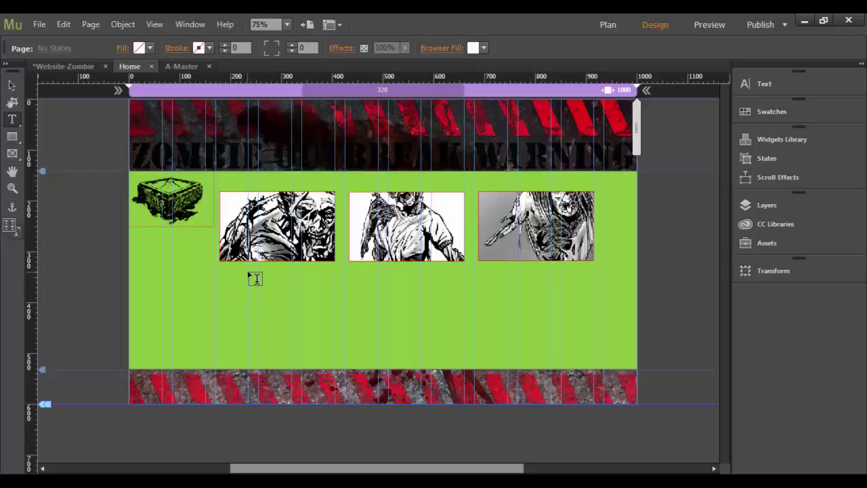
- Add a wide text frame under the images reading 'Watch for the Zombies!' and select its text
{"action": "left_click_drag", "start_coordinate": [248, 272], "coordinate": [561, 332]}
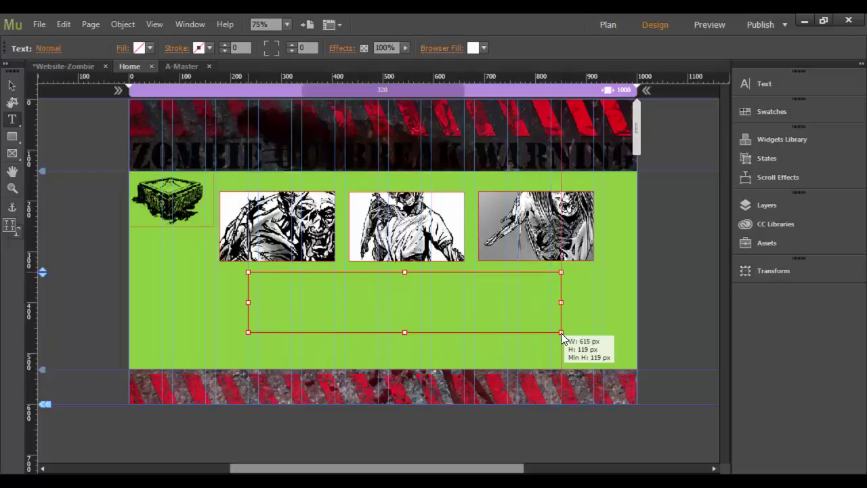
{"action": "left_click_drag", "start_coordinate": [561, 333], "coordinate": [562, 340]}
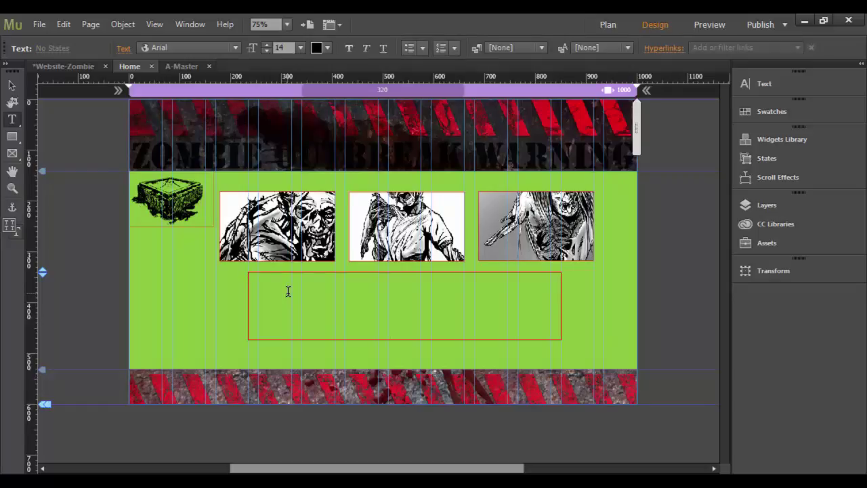
{"action": "type", "text": "Watch for the Zombies!"}
{"action": "left_click_drag", "start_coordinate": [335, 278], "coordinate": [245, 284]}
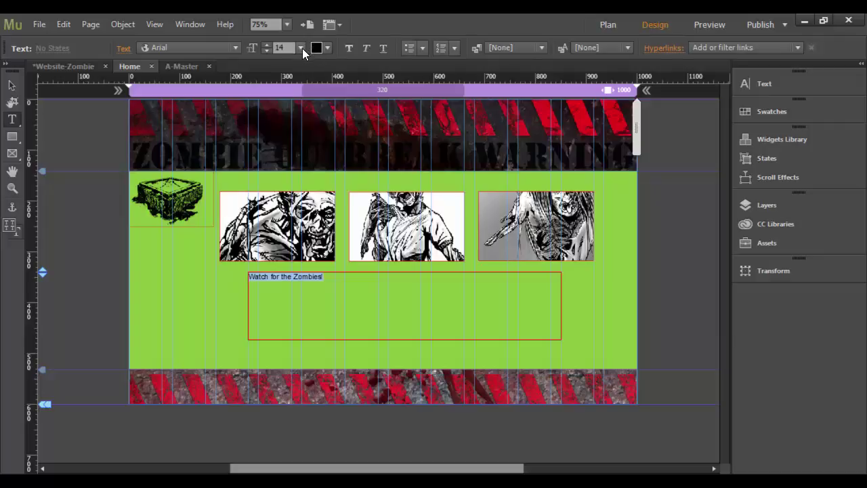
- Browse the heading's font list and expand its Web Fonts section
{"action": "left_click", "coordinate": [122, 50]}
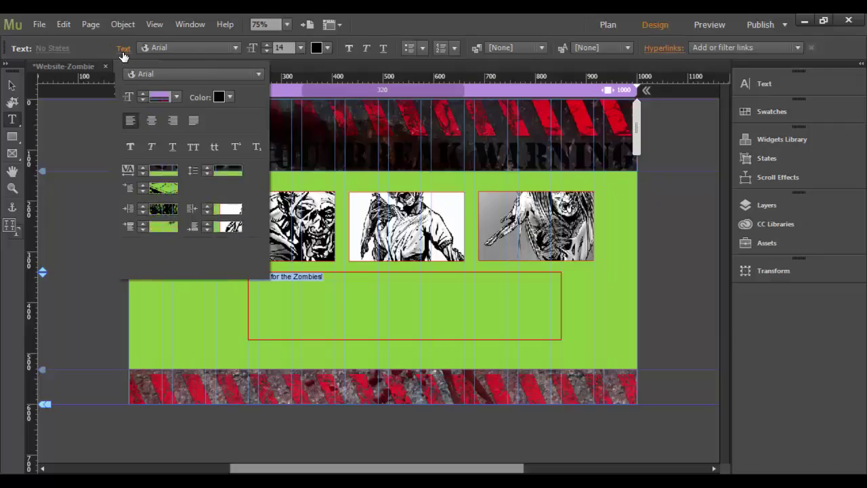
{"action": "left_click", "coordinate": [124, 53]}
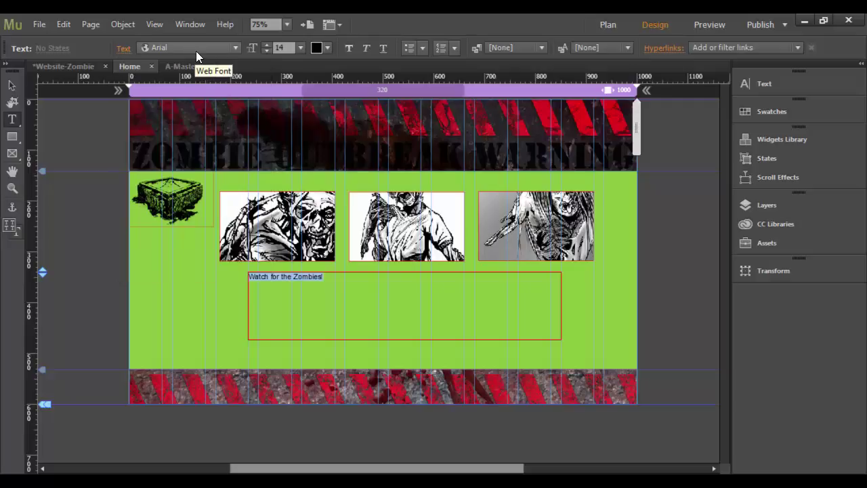
{"action": "left_click", "coordinate": [223, 47]}
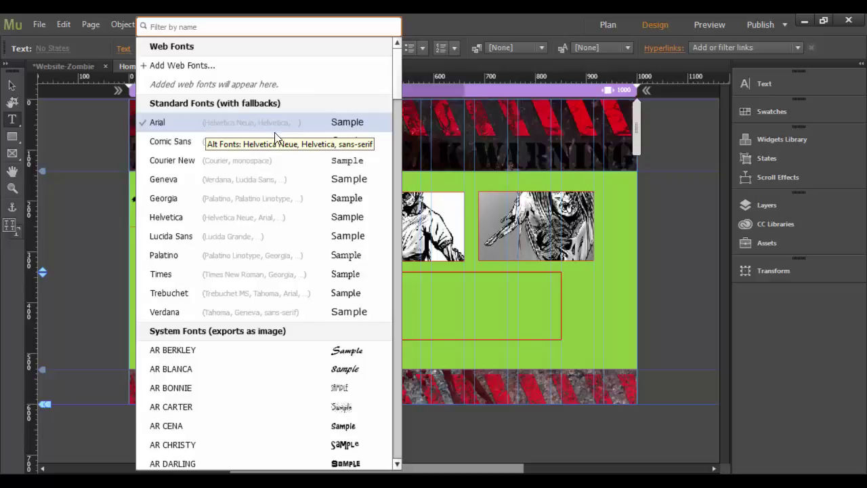
{"action": "scroll", "coordinate": [249, 366], "scroll_direction": "down", "scroll_amount": 3}
{"action": "scroll", "coordinate": [247, 377], "scroll_direction": "down", "scroll_amount": 3}
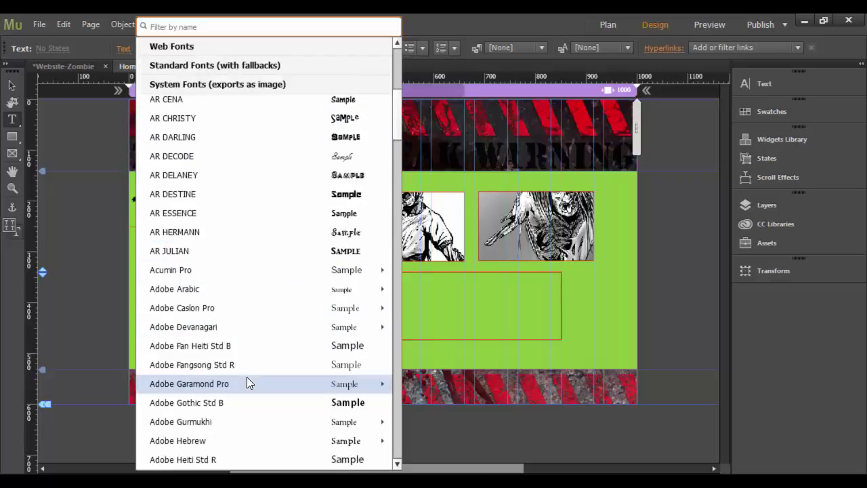
{"action": "scroll", "coordinate": [247, 377], "scroll_direction": "down", "scroll_amount": 3}
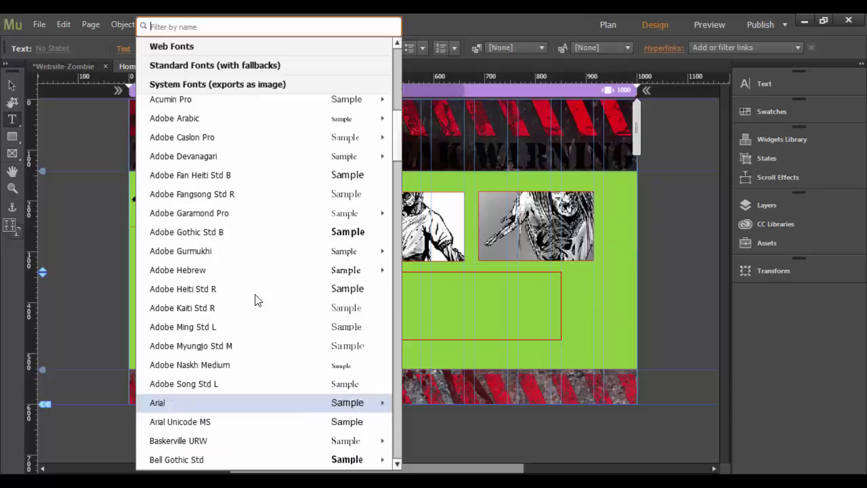
{"action": "scroll", "coordinate": [231, 154], "scroll_direction": "up", "scroll_amount": 3}
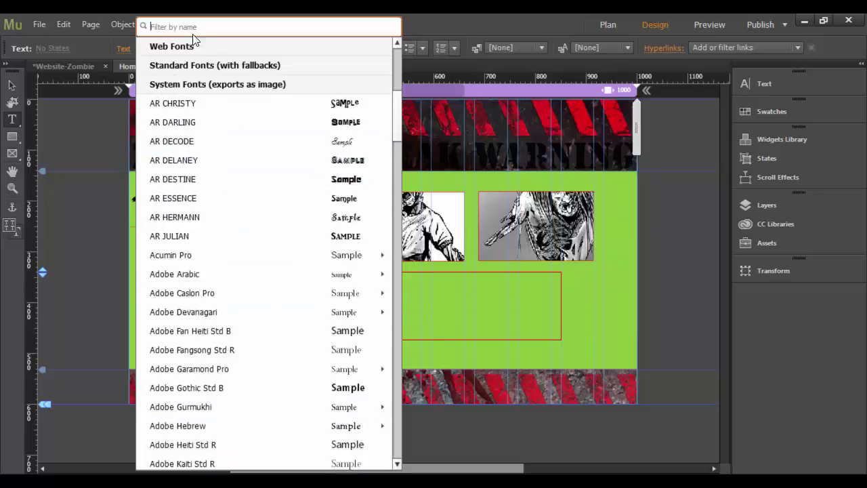
{"action": "left_click", "coordinate": [180, 48]}
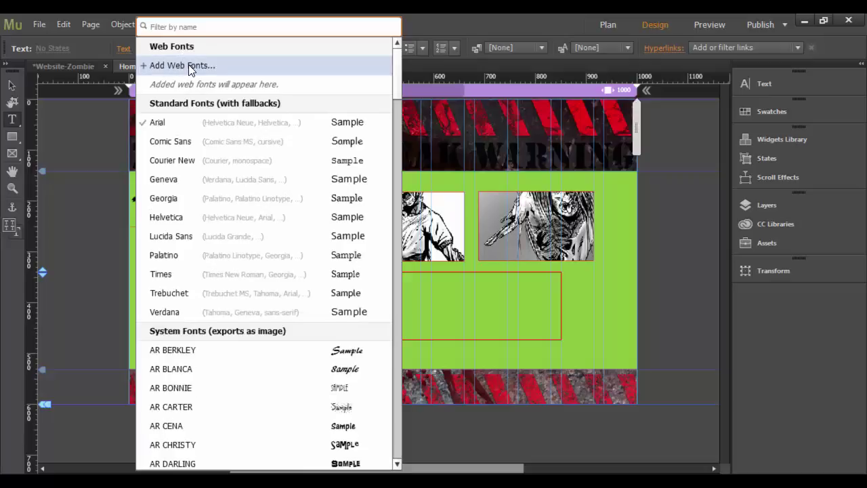
- Open Add Web Fonts and get past the welcome screen to the Typekit catalogue
{"action": "left_click", "coordinate": [190, 66]}
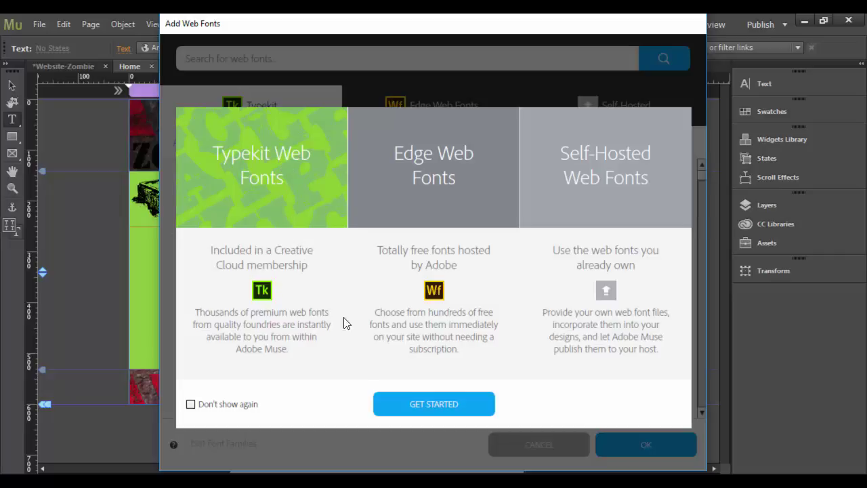
{"action": "left_click", "coordinate": [428, 403]}
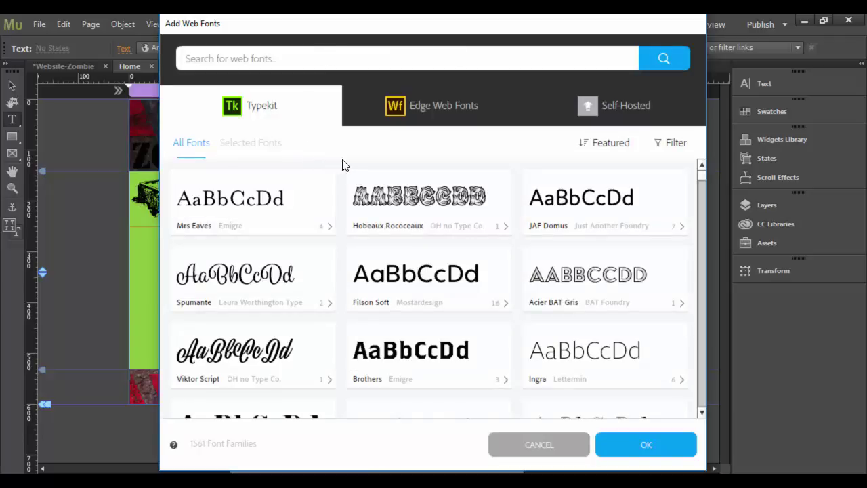
- Filter Typekit to serif fonts and add the Matrix II family
{"action": "left_click", "coordinate": [670, 144]}
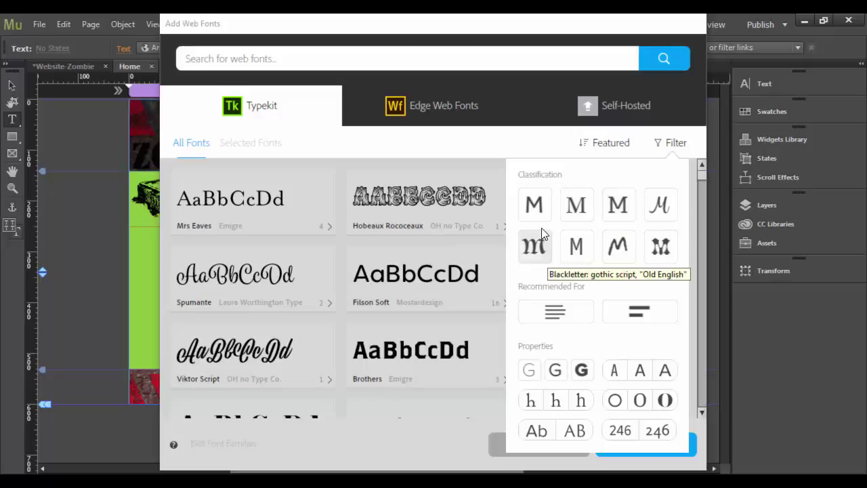
{"action": "left_click", "coordinate": [577, 205]}
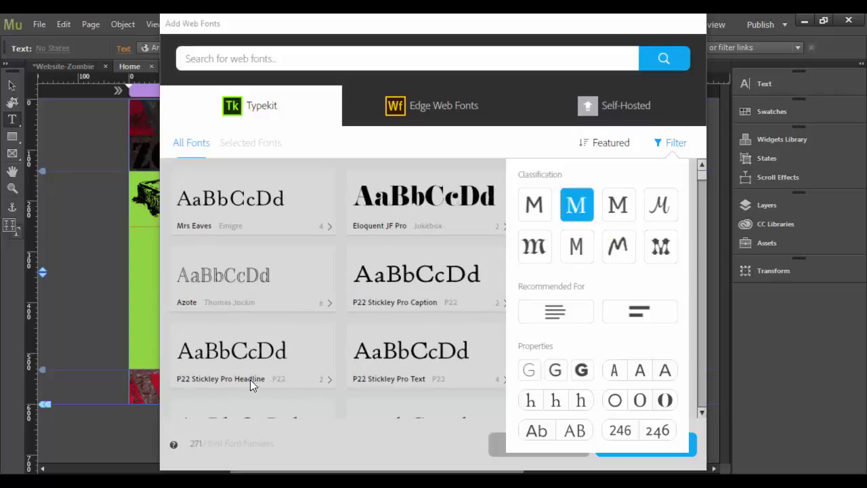
{"action": "left_click", "coordinate": [465, 148]}
{"action": "scroll", "coordinate": [426, 360], "scroll_direction": "down", "scroll_amount": 1}
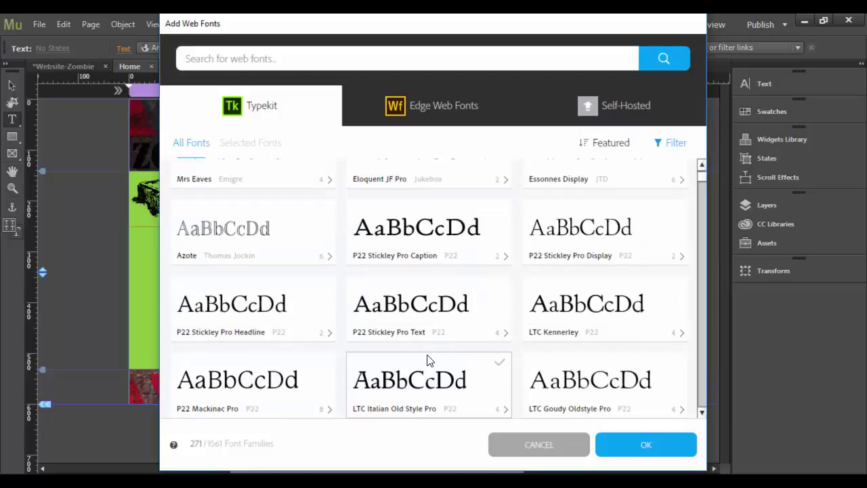
{"action": "scroll", "coordinate": [426, 360], "scroll_direction": "down", "scroll_amount": 2}
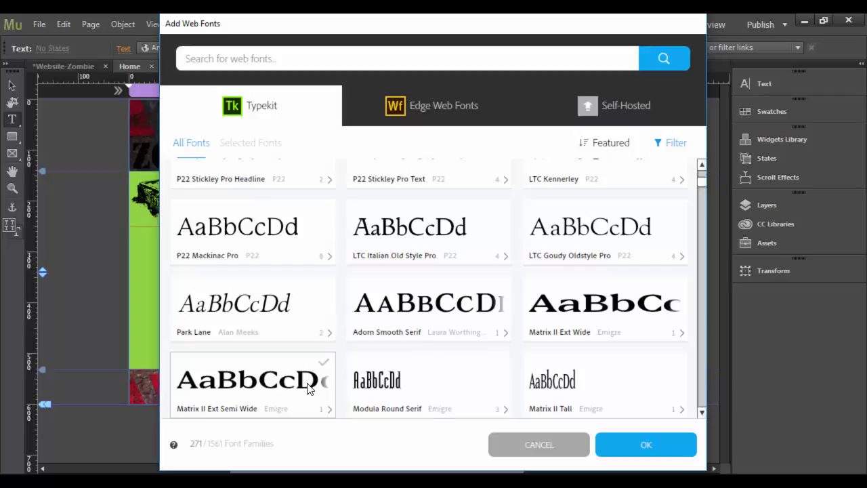
{"action": "scroll", "coordinate": [456, 373], "scroll_direction": "down", "scroll_amount": 2}
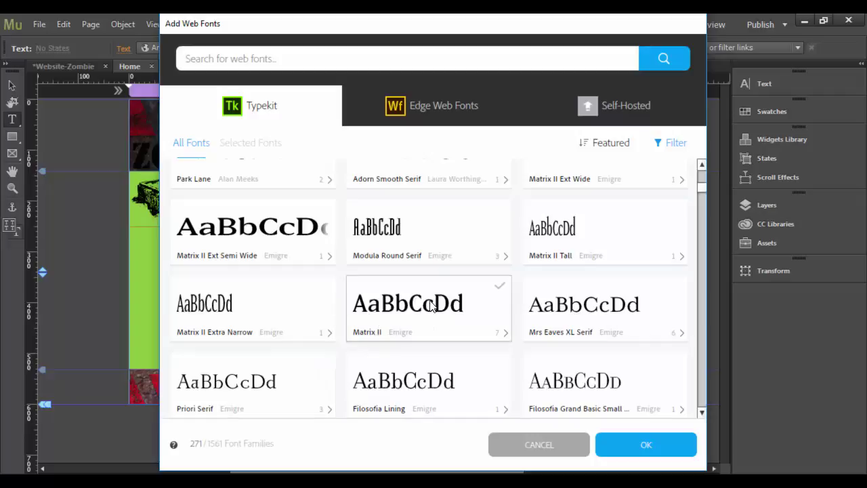
{"action": "left_click", "coordinate": [468, 307]}
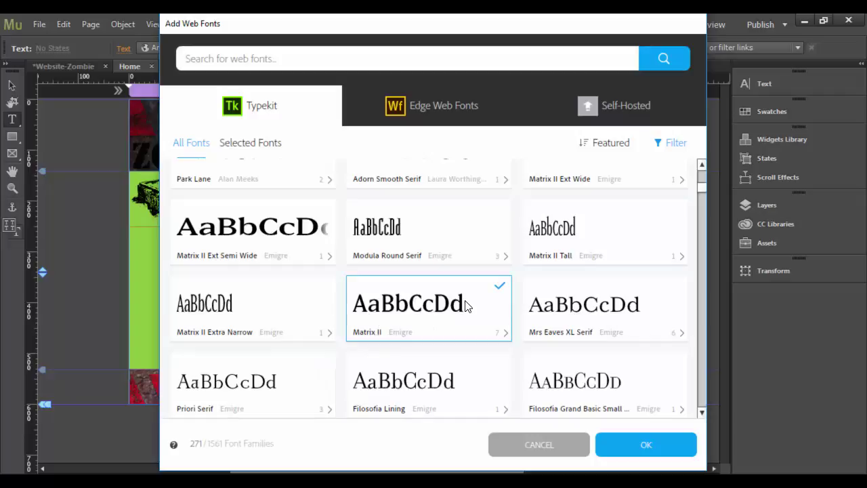
{"action": "left_click", "coordinate": [646, 446]}
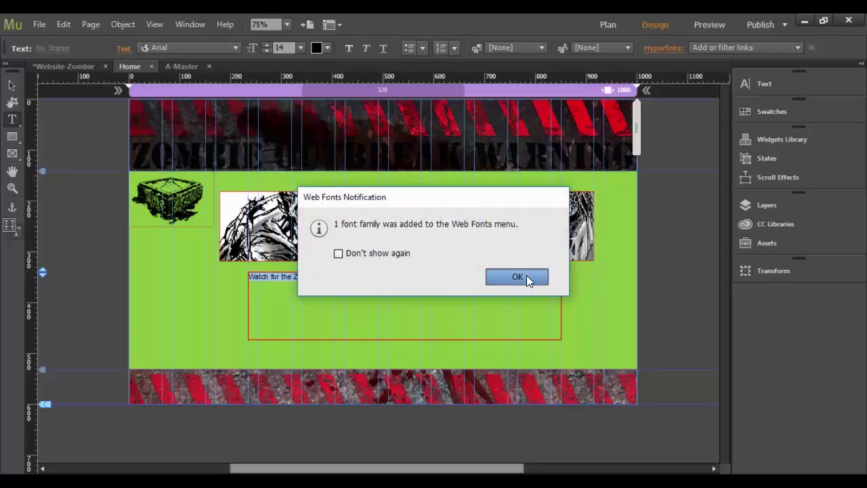
- Dismiss the notification and set the heading font to Matrix II Bold
{"action": "left_click", "coordinate": [527, 275]}
{"action": "left_click", "coordinate": [225, 44]}
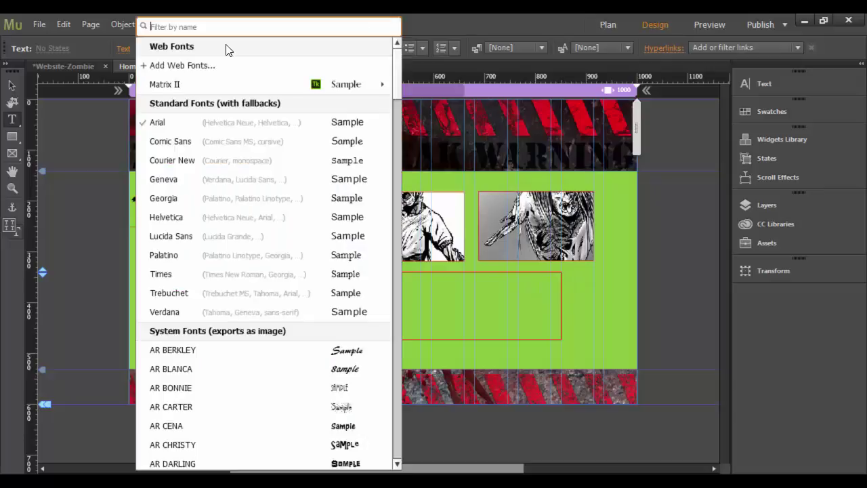
{"action": "mouse_move", "coordinate": [189, 82]}
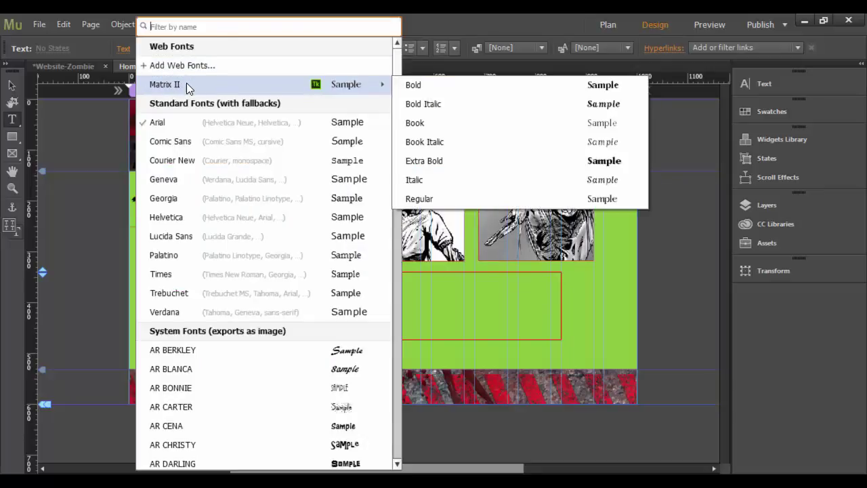
{"action": "left_click", "coordinate": [428, 86]}
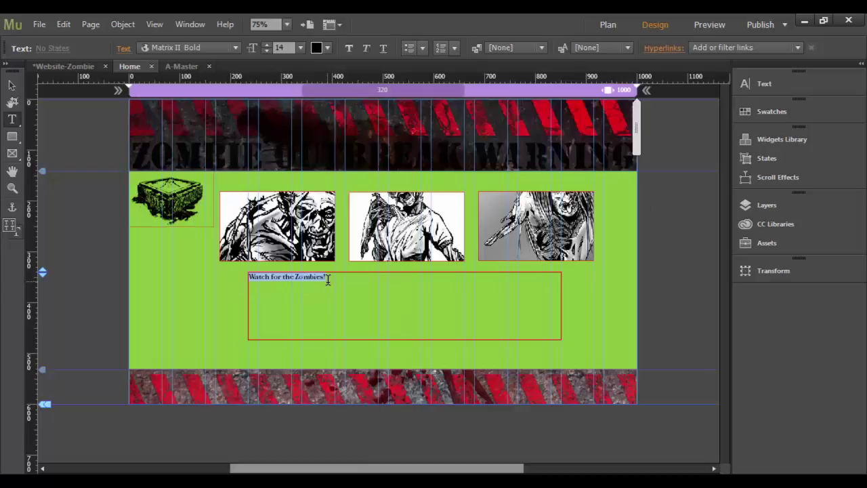
- Set the heading font size to 48
{"action": "left_click", "coordinate": [300, 48]}
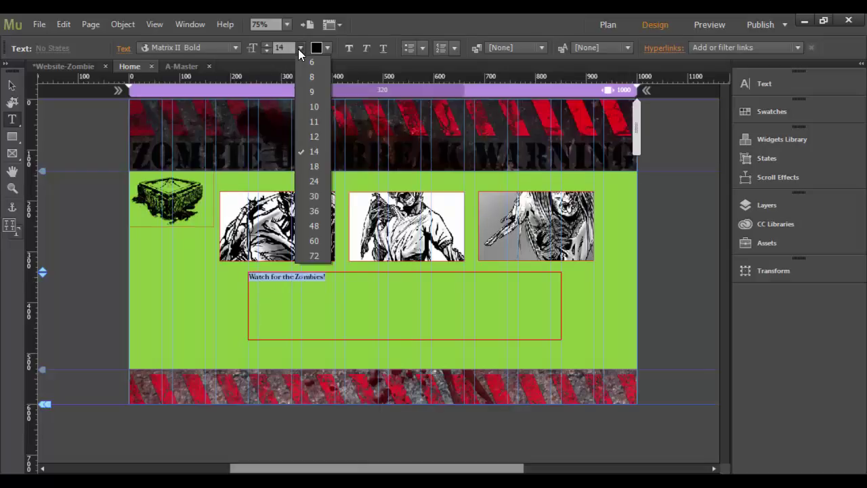
{"action": "left_click", "coordinate": [321, 182]}
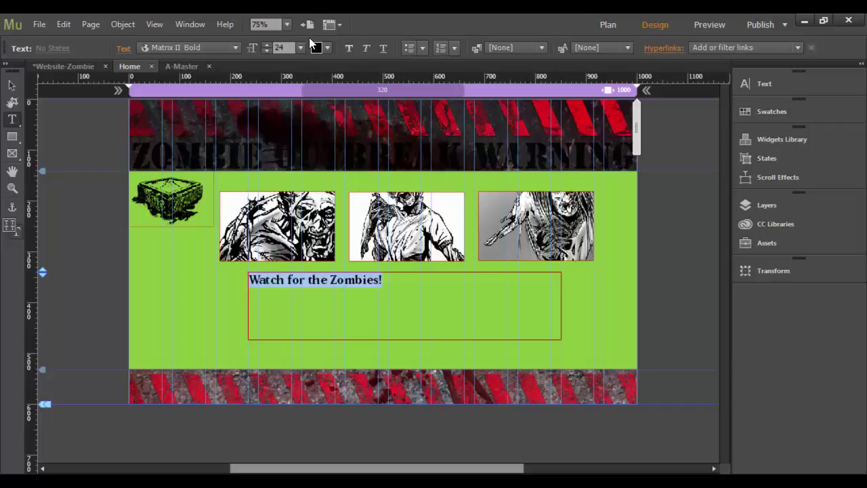
{"action": "left_click", "coordinate": [300, 48]}
{"action": "left_click", "coordinate": [314, 227]}
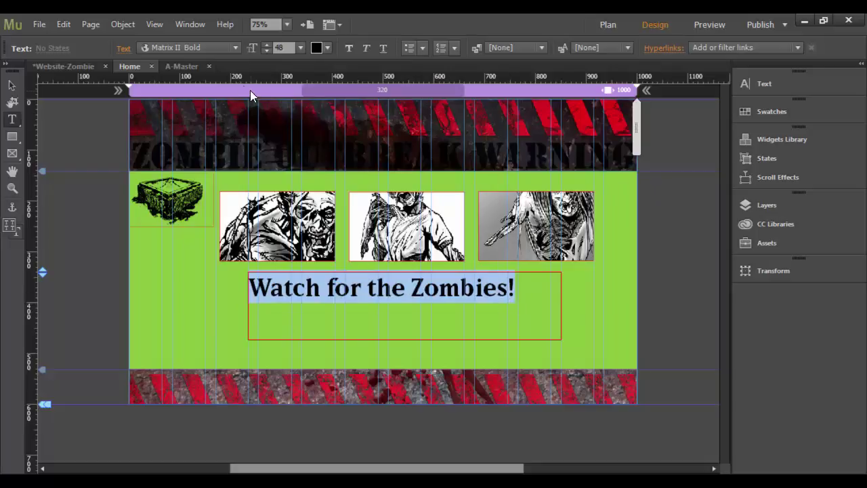
- Centre the heading within its frame and colour its text white
{"action": "left_click", "coordinate": [123, 51]}
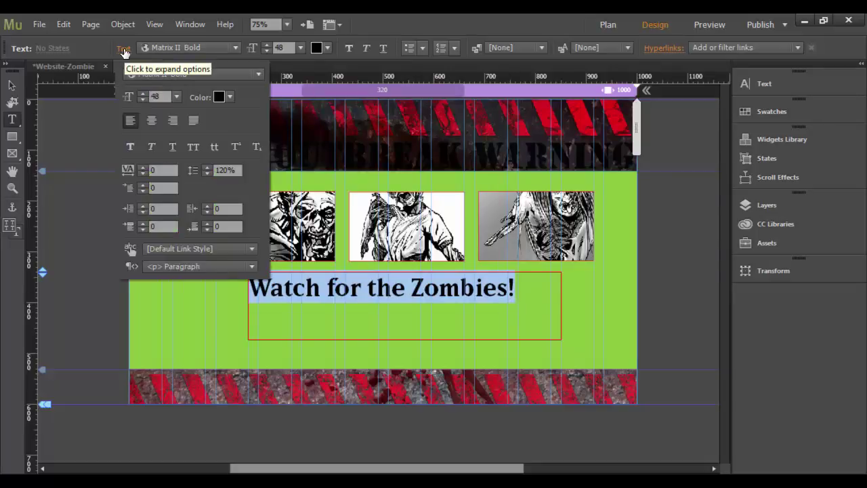
{"action": "left_click", "coordinate": [152, 121]}
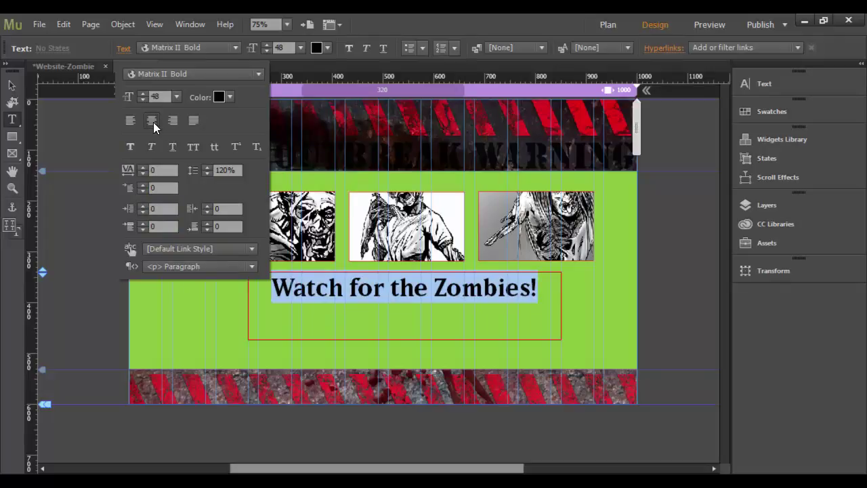
{"action": "left_click", "coordinate": [329, 48]}
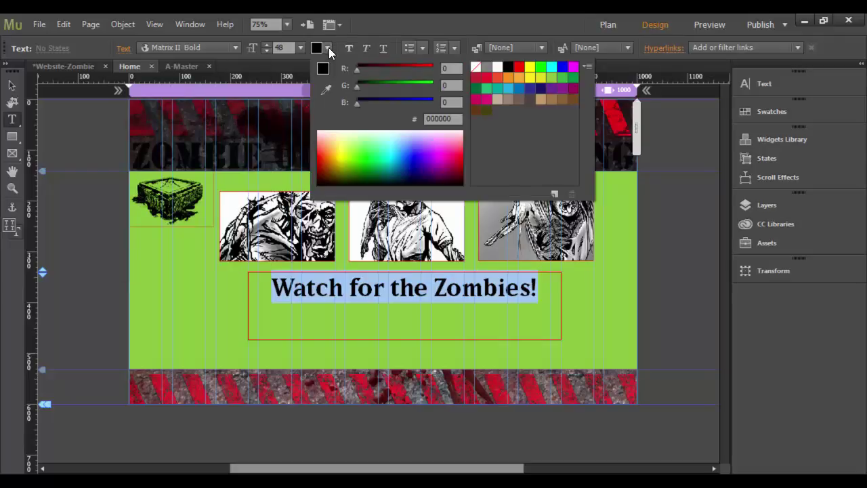
{"action": "left_click", "coordinate": [499, 68]}
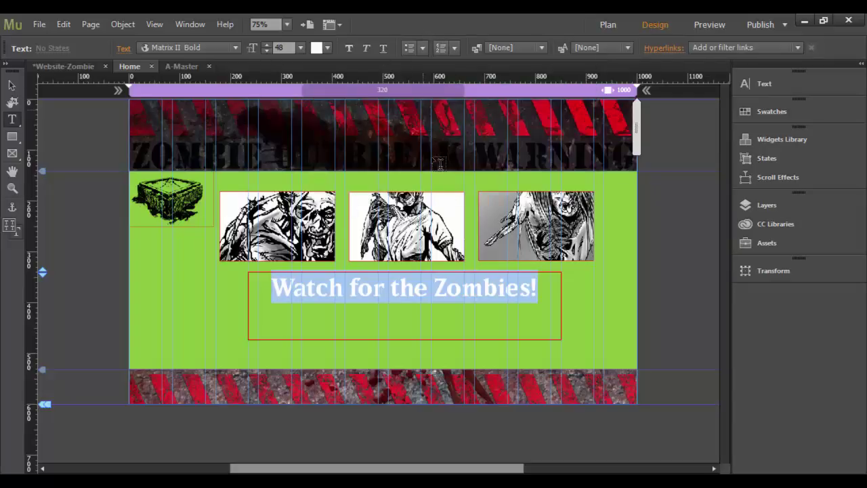
{"action": "left_click", "coordinate": [122, 50]}
{"action": "left_click", "coordinate": [11, 86]}
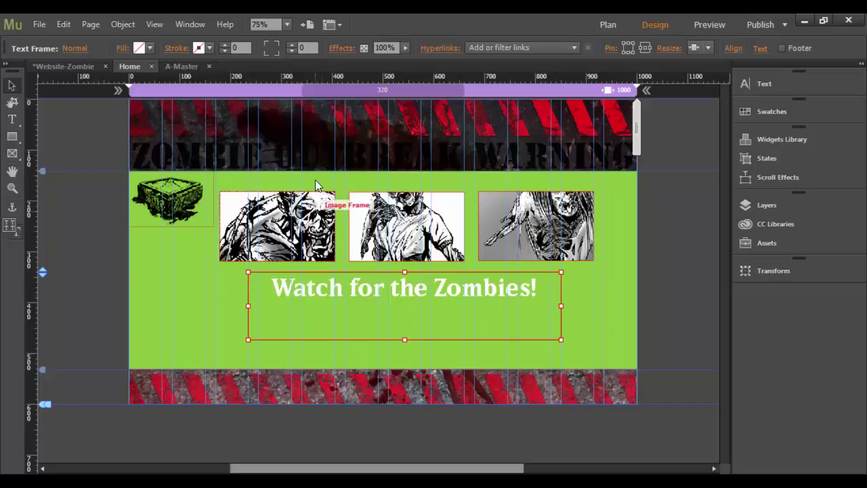
- Turn on a drop shadow for the heading with distance 5
{"action": "left_click", "coordinate": [342, 49]}
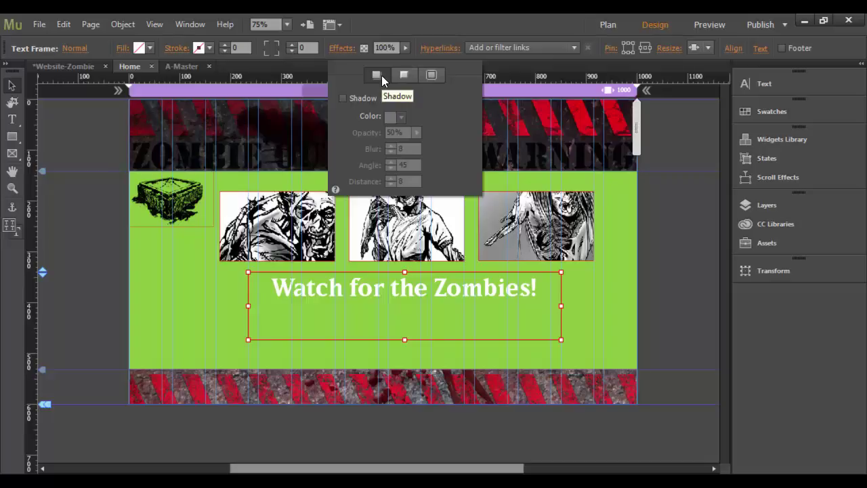
{"action": "left_click", "coordinate": [343, 98]}
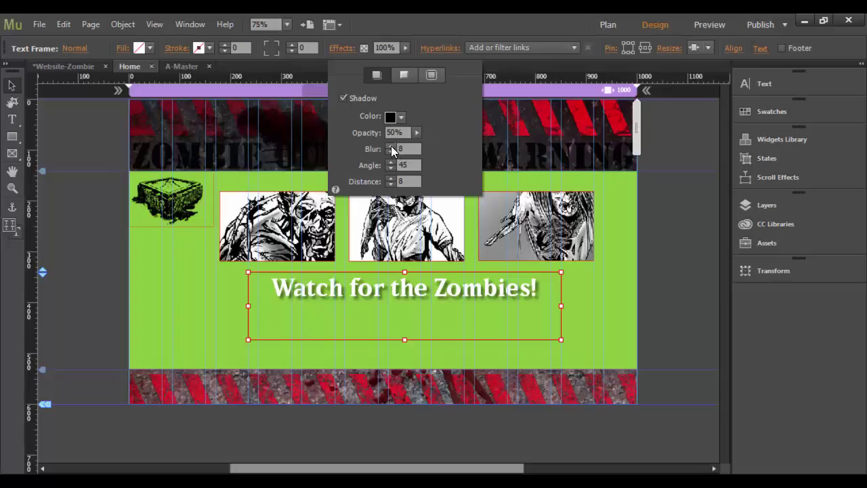
{"action": "left_click", "coordinate": [390, 185]}
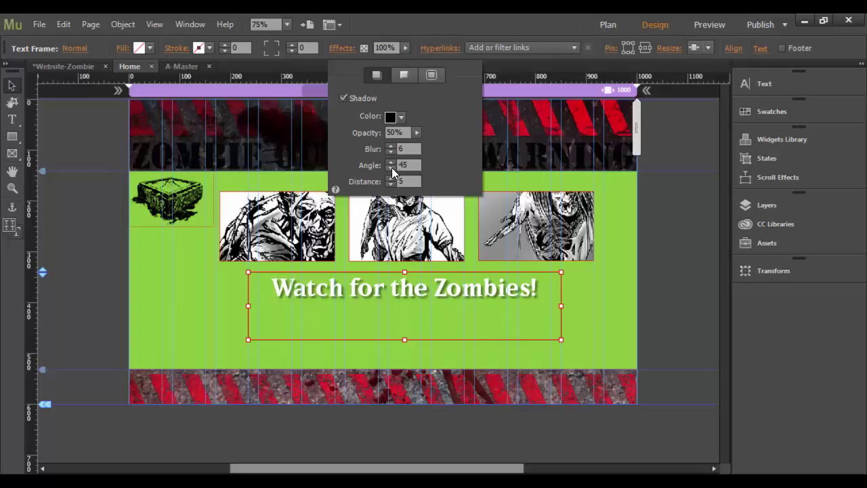
- Adjust the shadow angle to 53
{"action": "left_click", "coordinate": [391, 168]}
{"action": "left_click", "coordinate": [392, 163]}
{"action": "left_click", "coordinate": [392, 163]}
{"action": "left_click", "coordinate": [392, 163]}
{"action": "left_click", "coordinate": [392, 164]}
{"action": "left_click", "coordinate": [392, 164]}
{"action": "left_click", "coordinate": [392, 164]}
{"action": "left_click", "coordinate": [392, 163]}
{"action": "left_click", "coordinate": [391, 163]}
- Raise the shadow opacity to about 58% and close the shadow settings
{"action": "left_click", "coordinate": [419, 134]}
{"action": "left_click_drag", "start_coordinate": [390, 148], "coordinate": [396, 149]}
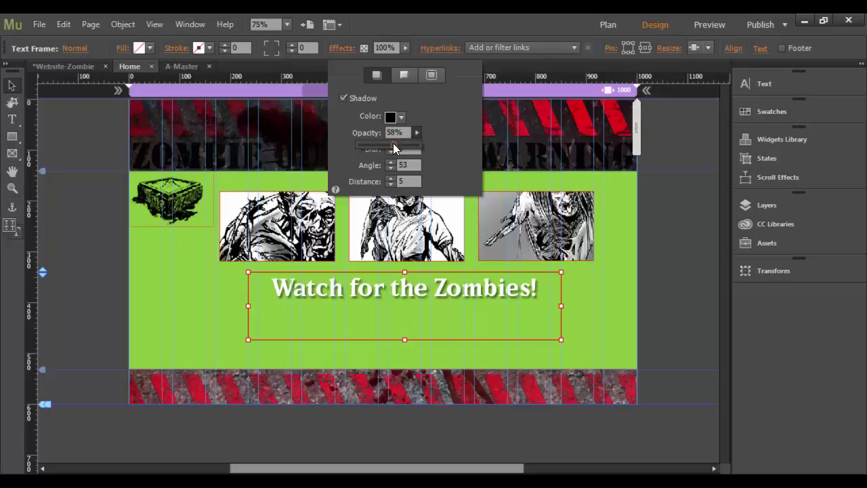
{"action": "left_click", "coordinate": [209, 281]}
{"action": "left_click", "coordinate": [209, 281]}
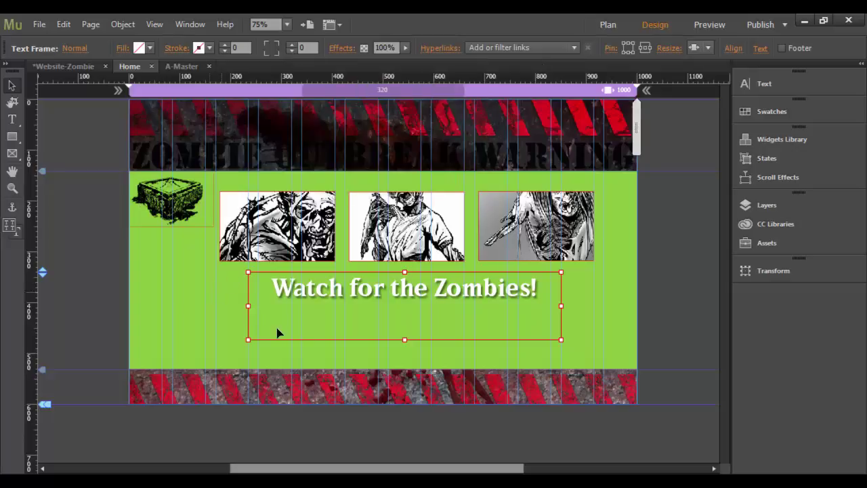
- Insert 'out' before 'for' so the heading reads 'Watch out for the Zombies!'
{"action": "left_click", "coordinate": [214, 326]}
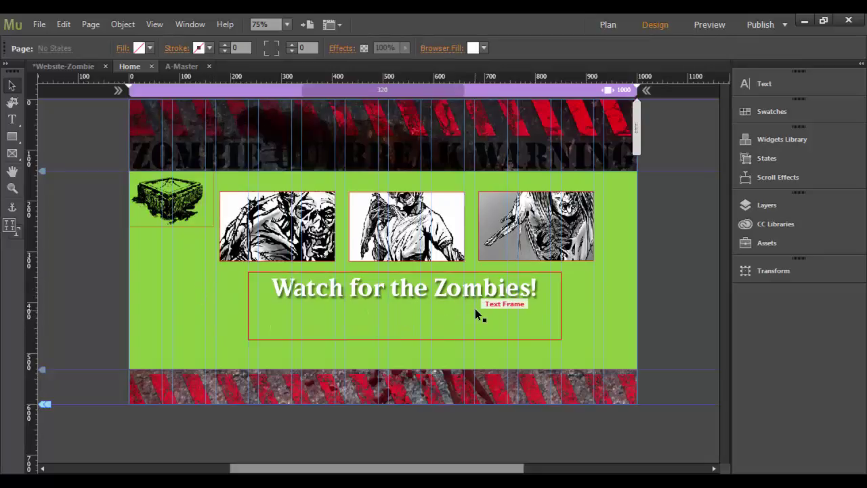
{"action": "double_click", "coordinate": [354, 291]}
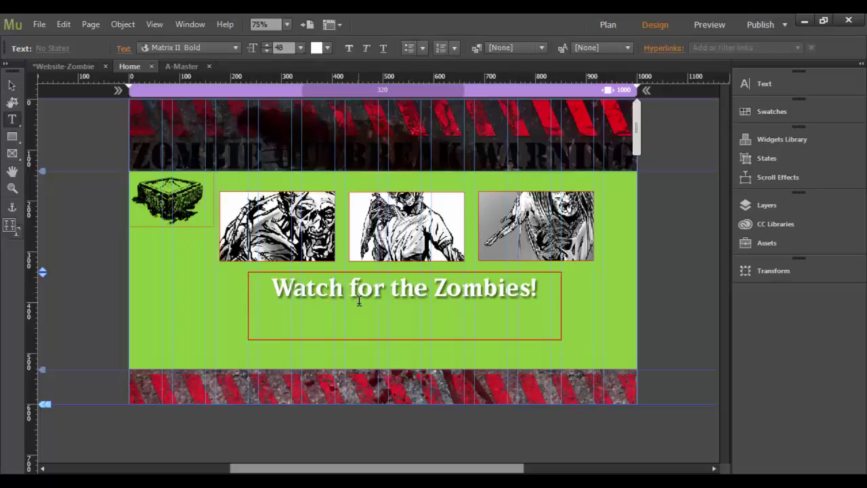
{"action": "type", "text": "op"}
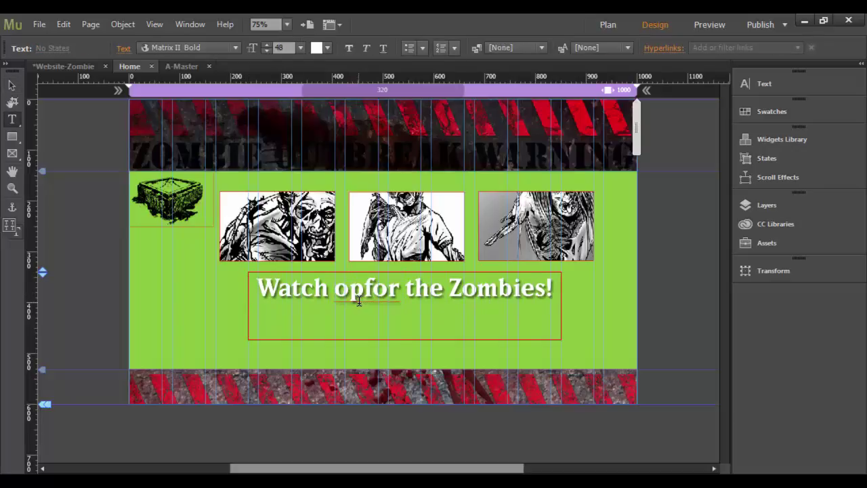
{"action": "key", "text": "BackSpace"}
{"action": "type", "text": "ut"}
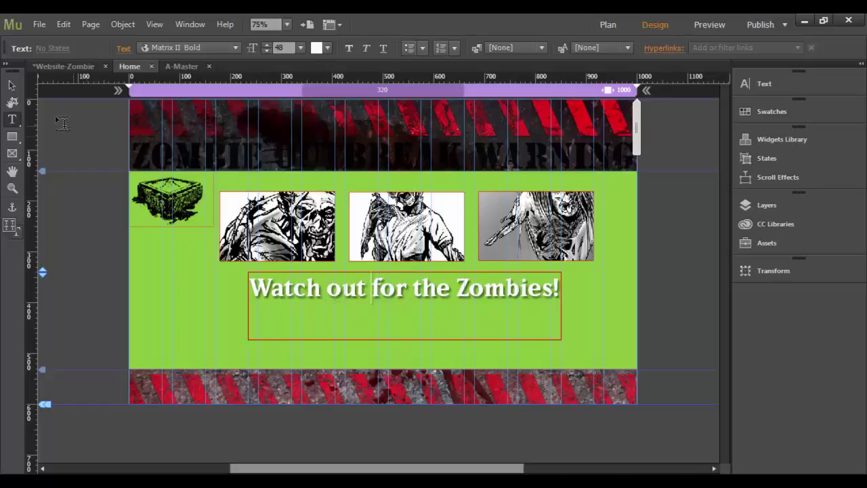
{"action": "left_click", "coordinate": [11, 83]}
{"action": "left_click", "coordinate": [207, 301]}
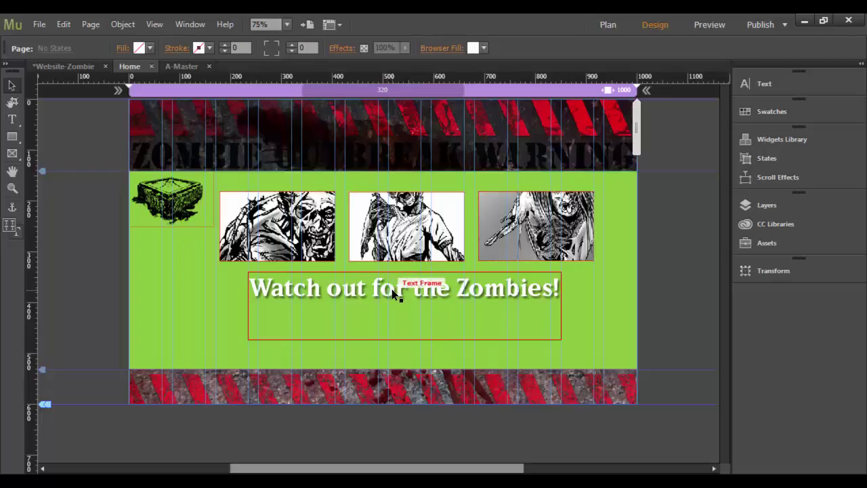
- Nudge the heading down, then move all three zombie images lower together
{"action": "left_click_drag", "start_coordinate": [392, 289], "coordinate": [395, 324]}
{"action": "left_click", "coordinate": [295, 220]}
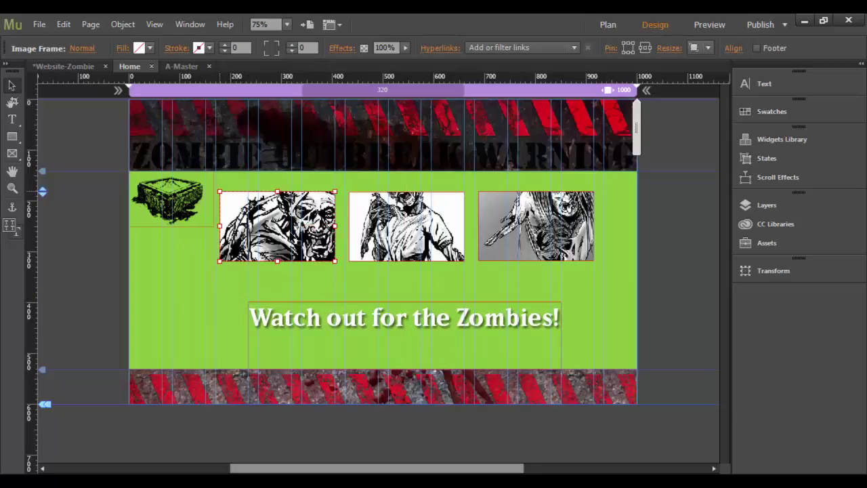
{"action": "left_click", "coordinate": [411, 239], "text": "shift"}
{"action": "left_click", "coordinate": [538, 235], "text": "shift"}
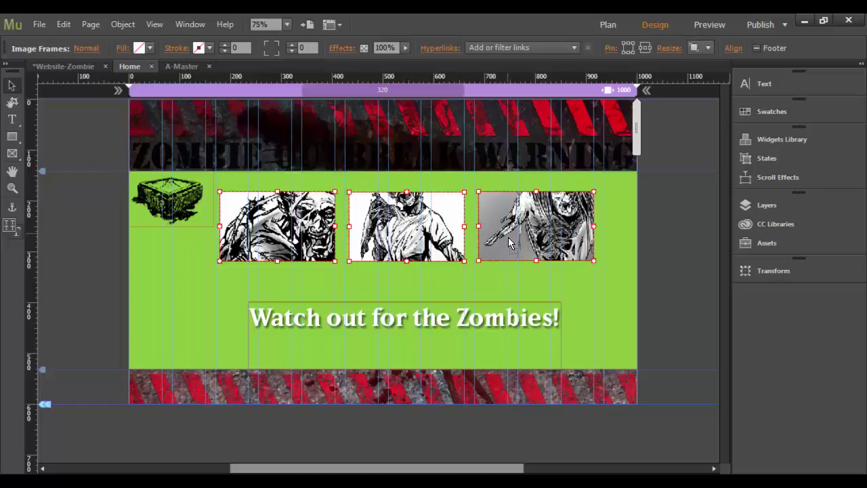
{"action": "left_click_drag", "start_coordinate": [509, 238], "coordinate": [509, 258]}
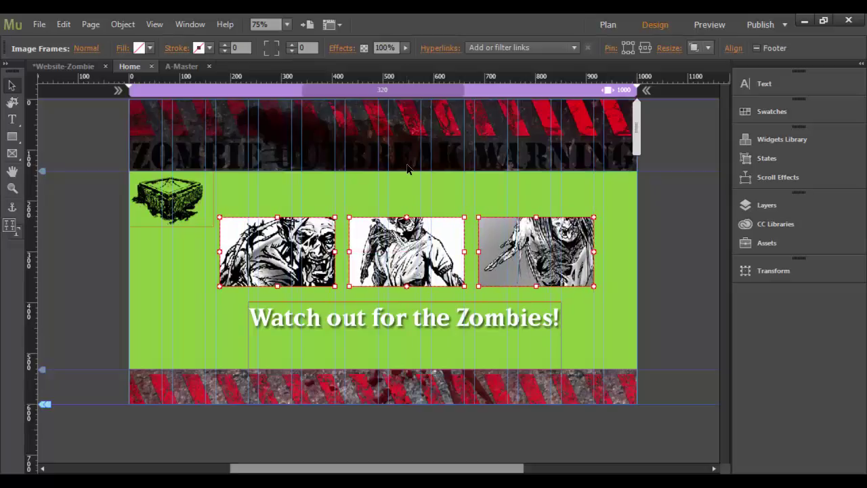
{"action": "left_click", "coordinate": [346, 194]}
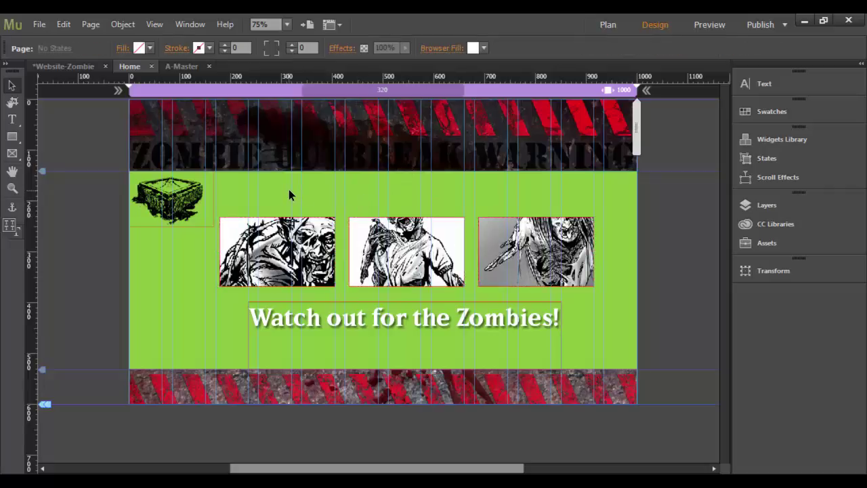
- Draw a text frame above the first zombie image and type 'Zombie #1'
{"action": "key", "text": "t"}
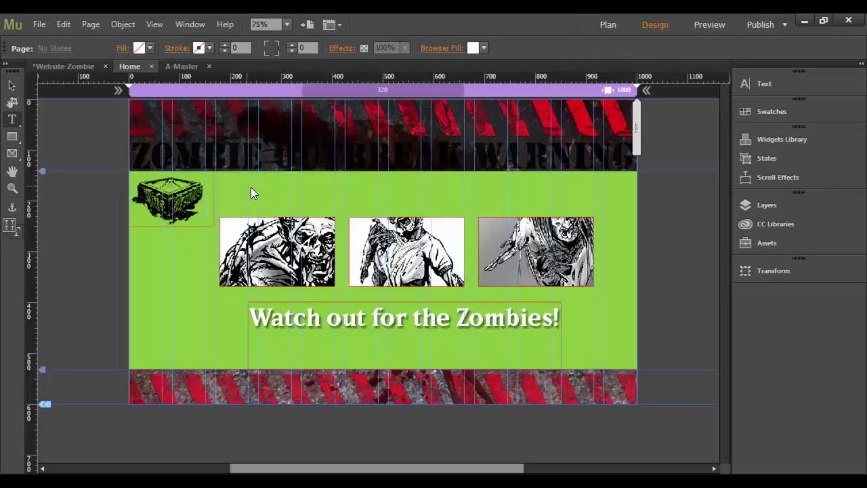
{"action": "mouse_move", "coordinate": [248, 187]}
{"action": "left_mouse_down"}
{"action": "mouse_move", "coordinate": [303, 206]}
{"action": "mouse_move", "coordinate": [305, 217]}
{"action": "left_mouse_up"}
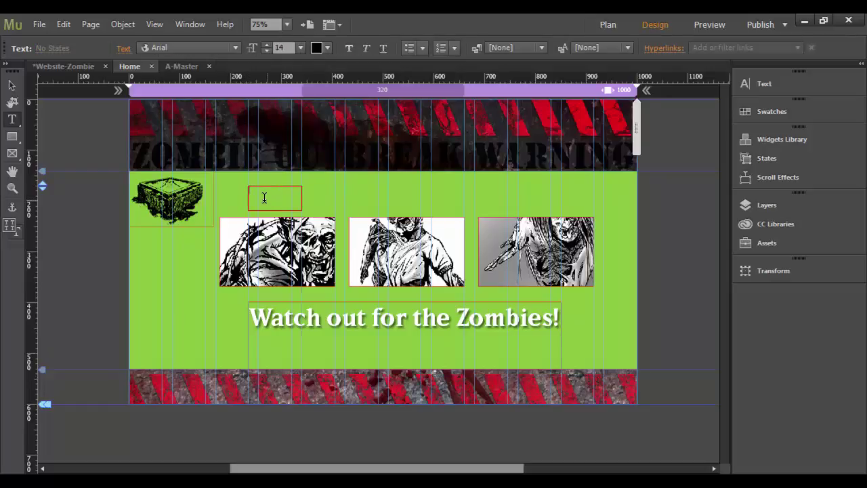
{"action": "type", "text": "Zombie"}
{"action": "type", "text": "#1"}
- Make the 'Zombie #1' text 18 pt and centre-aligned
{"action": "left_click_drag", "start_coordinate": [269, 190], "coordinate": [247, 191]}
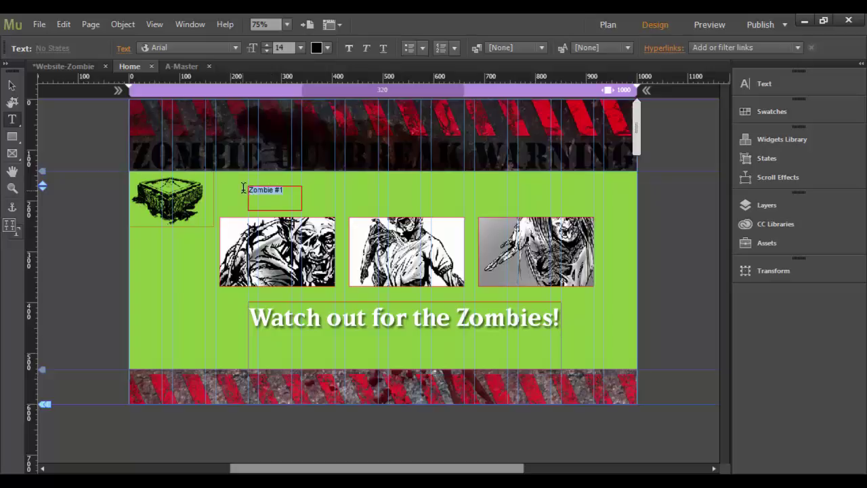
{"action": "left_click", "coordinate": [302, 47]}
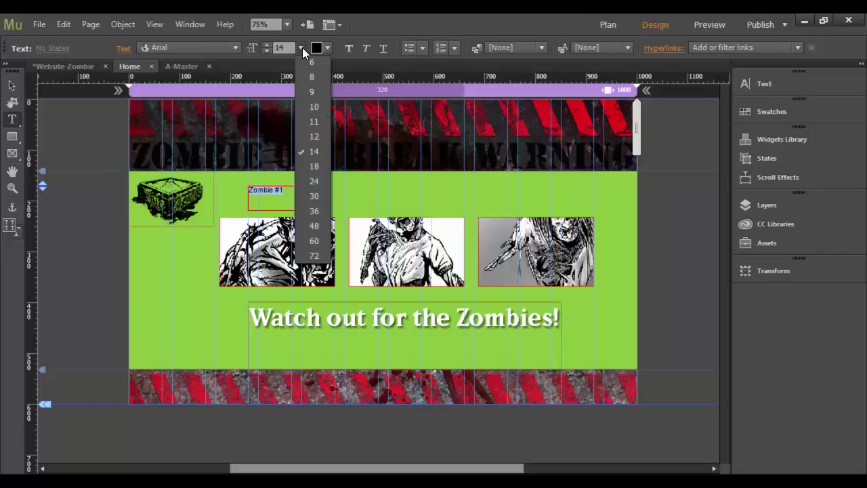
{"action": "left_click", "coordinate": [313, 166]}
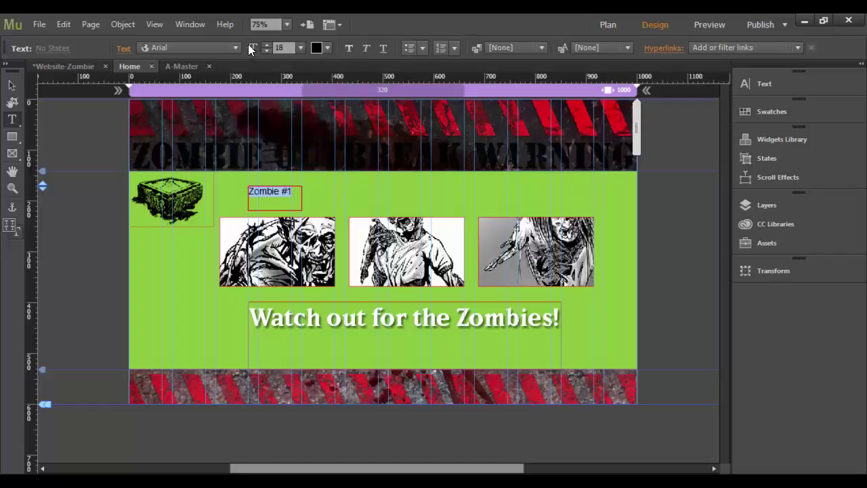
{"action": "left_click", "coordinate": [124, 49]}
{"action": "left_click", "coordinate": [150, 120]}
{"action": "left_click", "coordinate": [12, 86]}
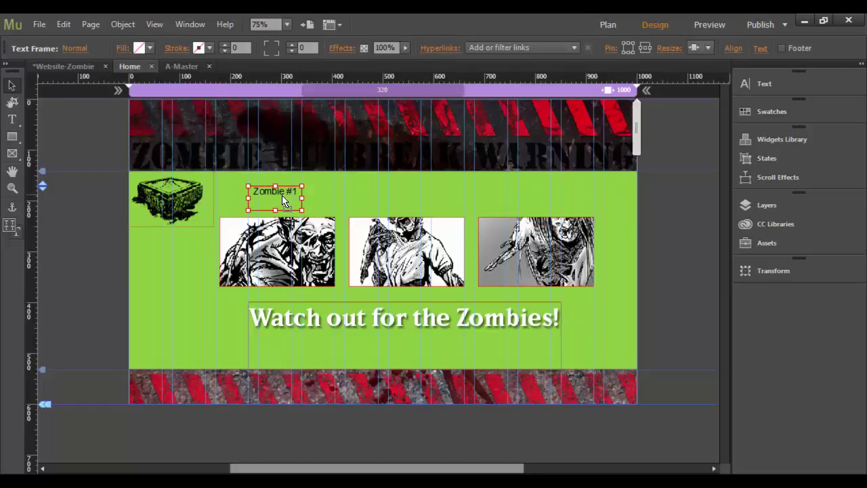
- Move the 'Zombie #1' label down to sit just above the first image
{"action": "left_click_drag", "start_coordinate": [283, 198], "coordinate": [285, 204]}
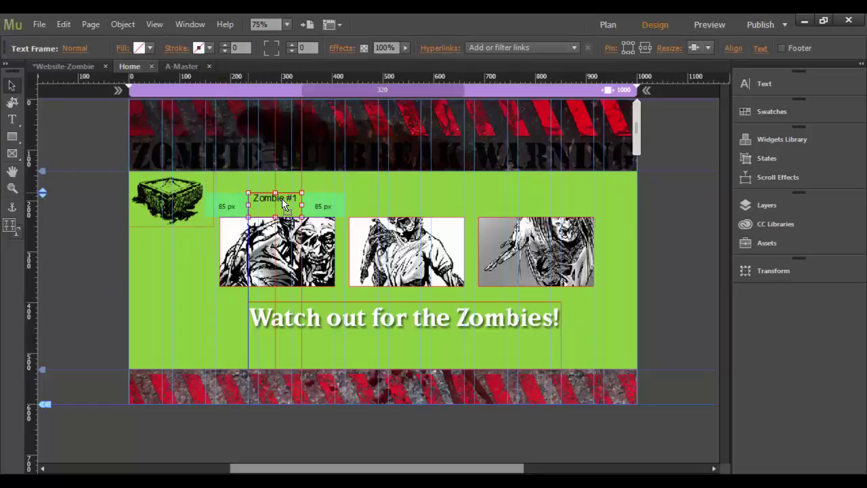
{"action": "left_click_drag", "start_coordinate": [283, 207], "coordinate": [282, 208]}
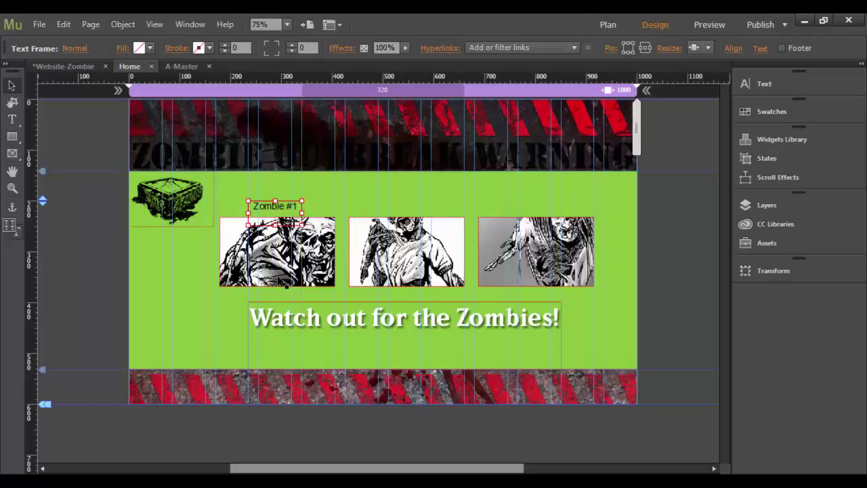
{"action": "left_click", "coordinate": [190, 307]}
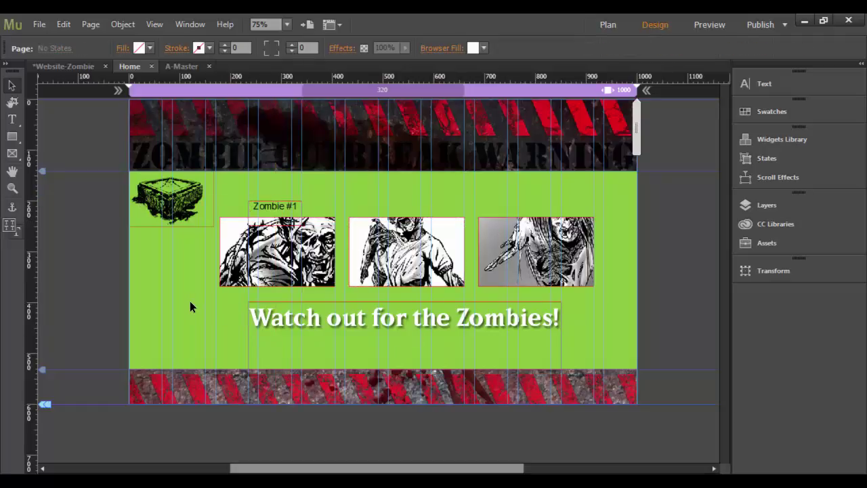
- Duplicate the label so copies sit above the second and third images
{"action": "left_click", "coordinate": [275, 207]}
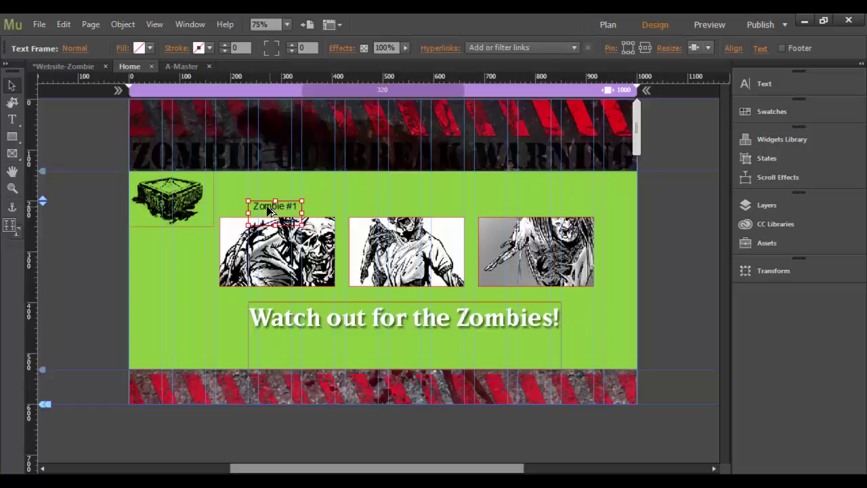
{"action": "left_click_drag", "start_coordinate": [275, 209], "coordinate": [500, 211]}
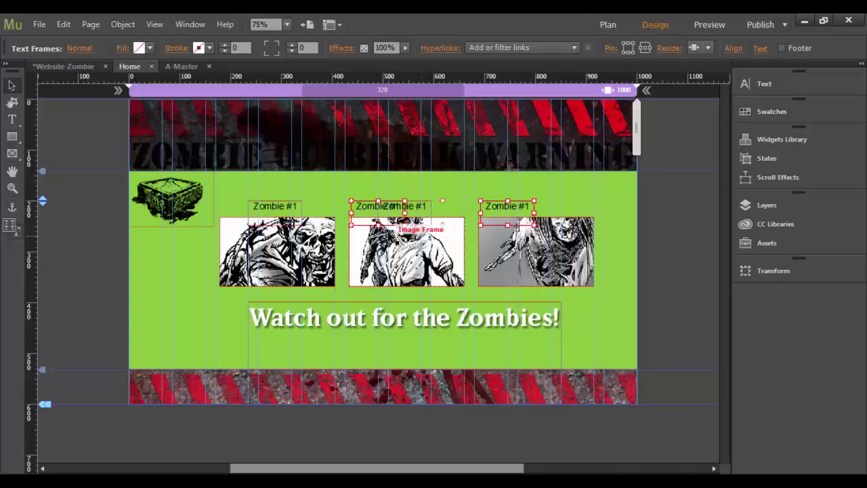
{"action": "key", "text": "ctrl+z"}
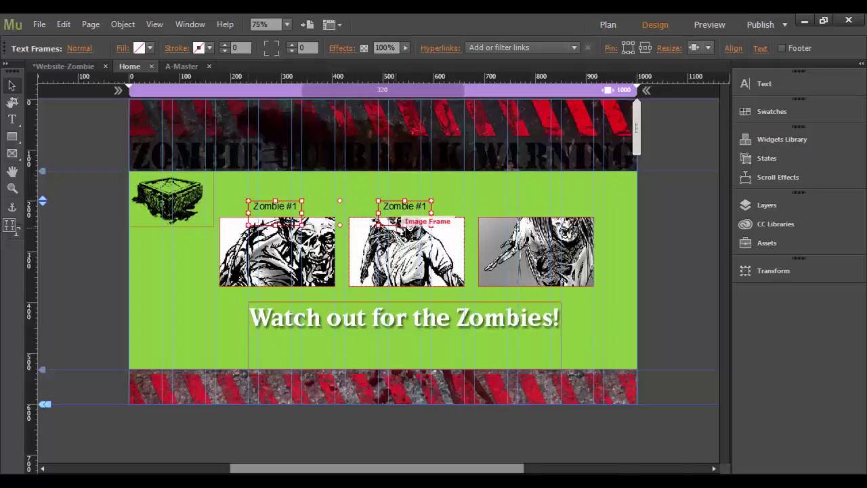
{"action": "left_click", "coordinate": [320, 200]}
{"action": "left_click", "coordinate": [393, 208]}
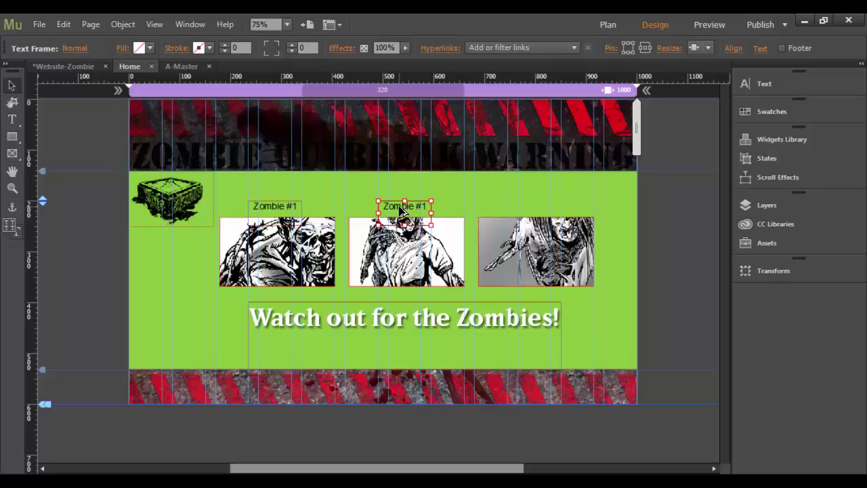
{"action": "left_click_drag", "start_coordinate": [403, 209], "coordinate": [535, 210]}
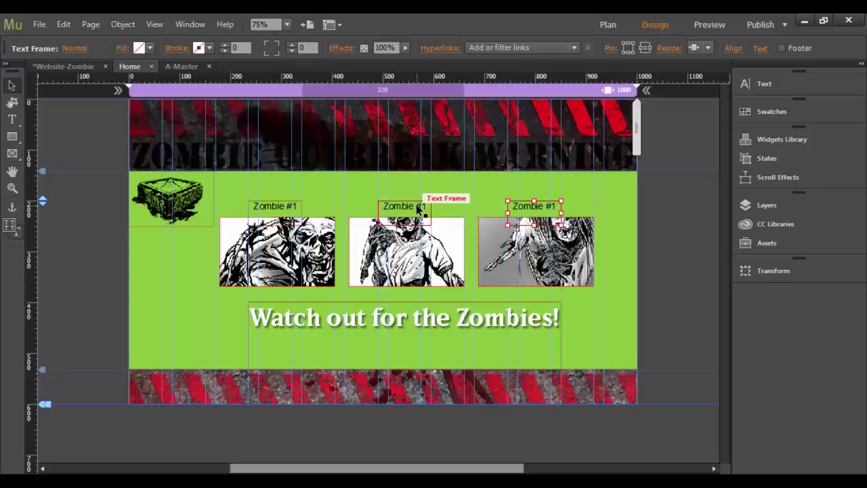
- Change the 1 to 2 in the middle label and to 3 in the third label
{"action": "key", "text": "t"}
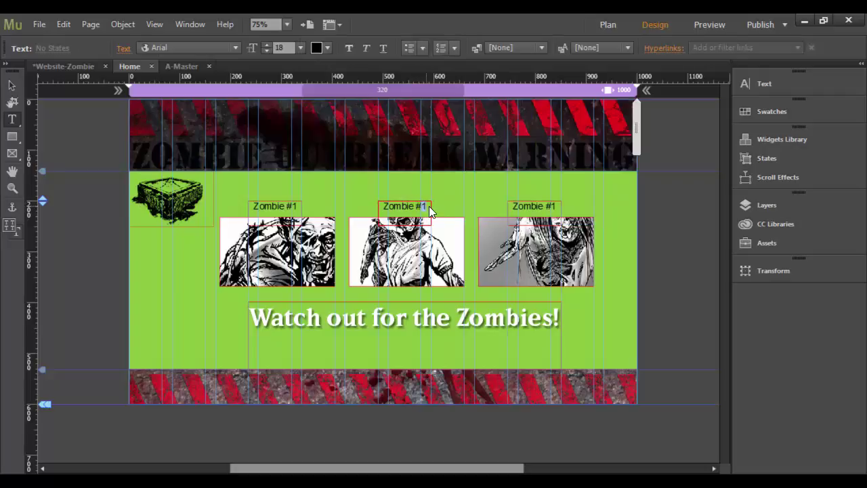
{"action": "type", "text": "2"}
{"action": "left_click", "coordinate": [552, 205]}
{"action": "double_click", "coordinate": [552, 206]}
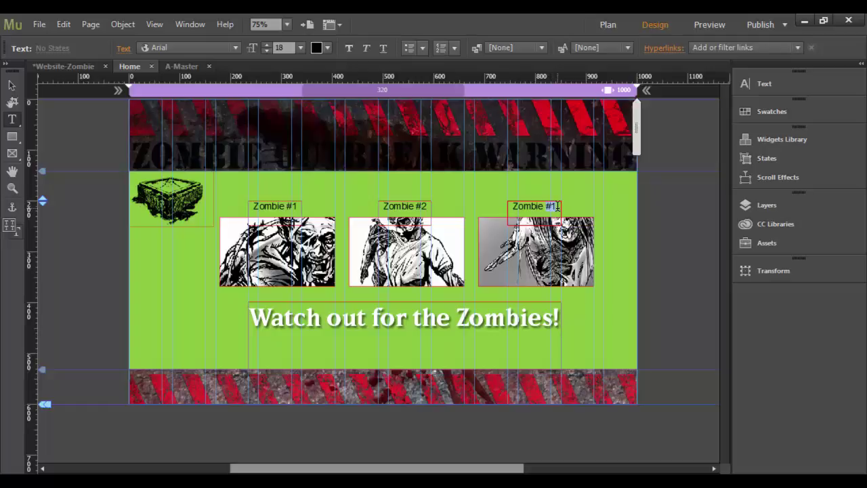
{"action": "type", "text": "3"}
{"action": "left_click", "coordinate": [11, 85]}
{"action": "left_click", "coordinate": [176, 268]}
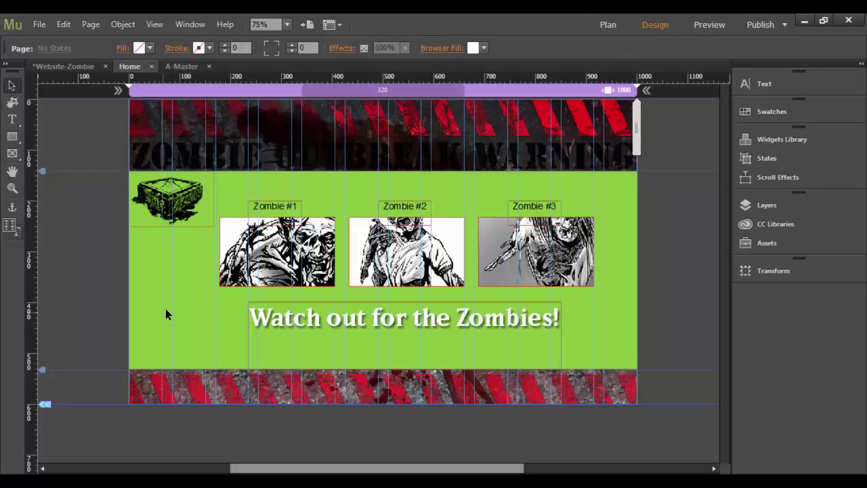
- Switch to Preview mode to view the finished zombie page
{"action": "left_click", "coordinate": [715, 27]}
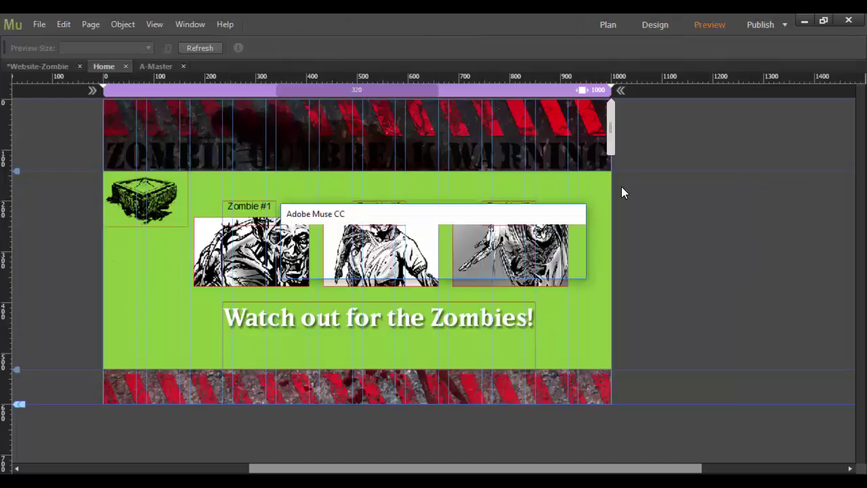